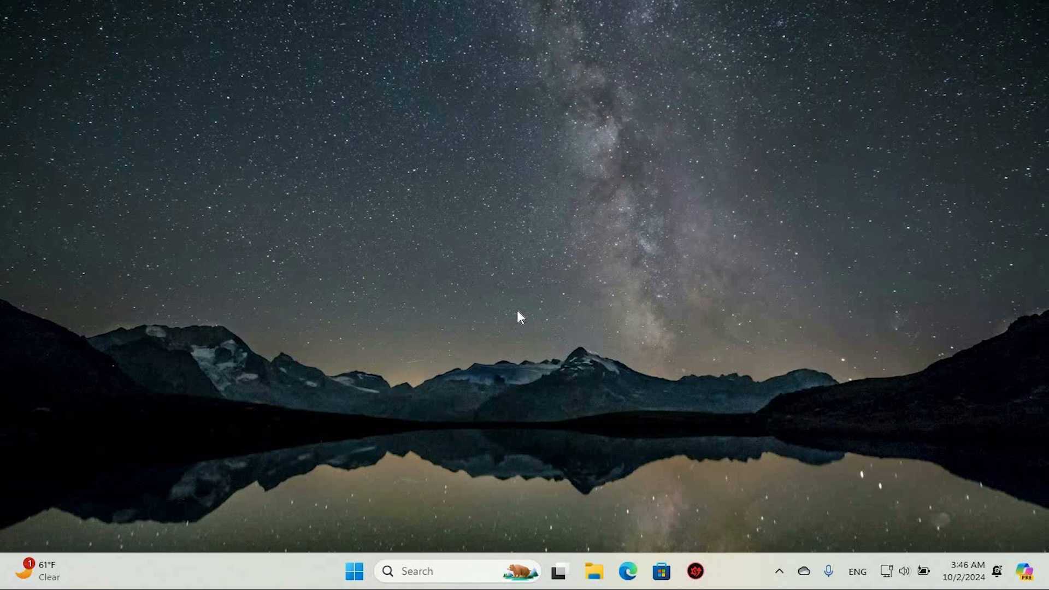
Search Windows for Device Manager from the taskbar
click(460, 571)
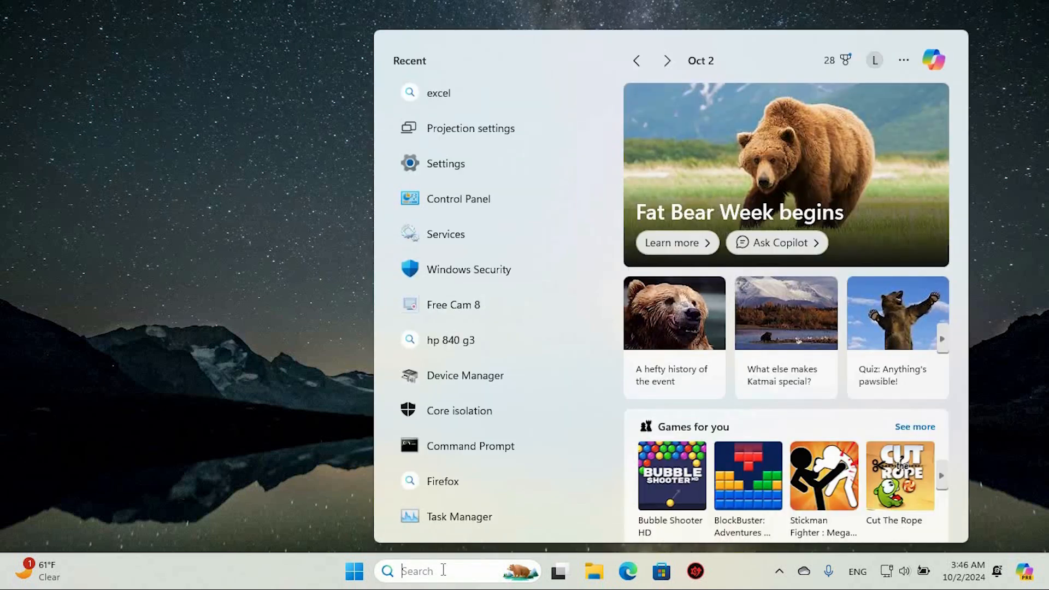
text(devi)
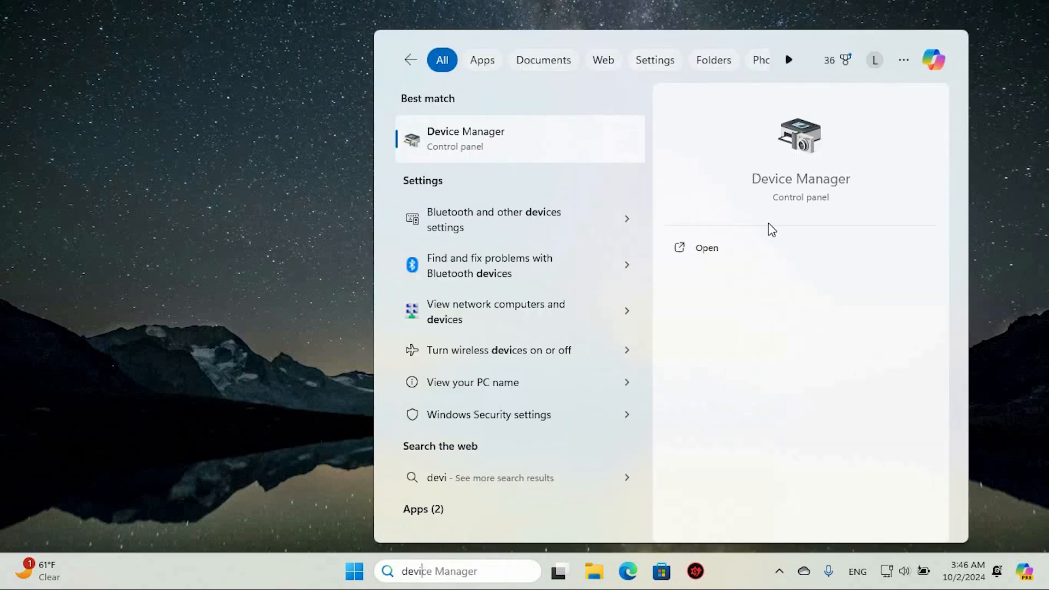
Launch Device Manager, expand Audio inputs and outputs, and select the Speakers device
click(707, 249)
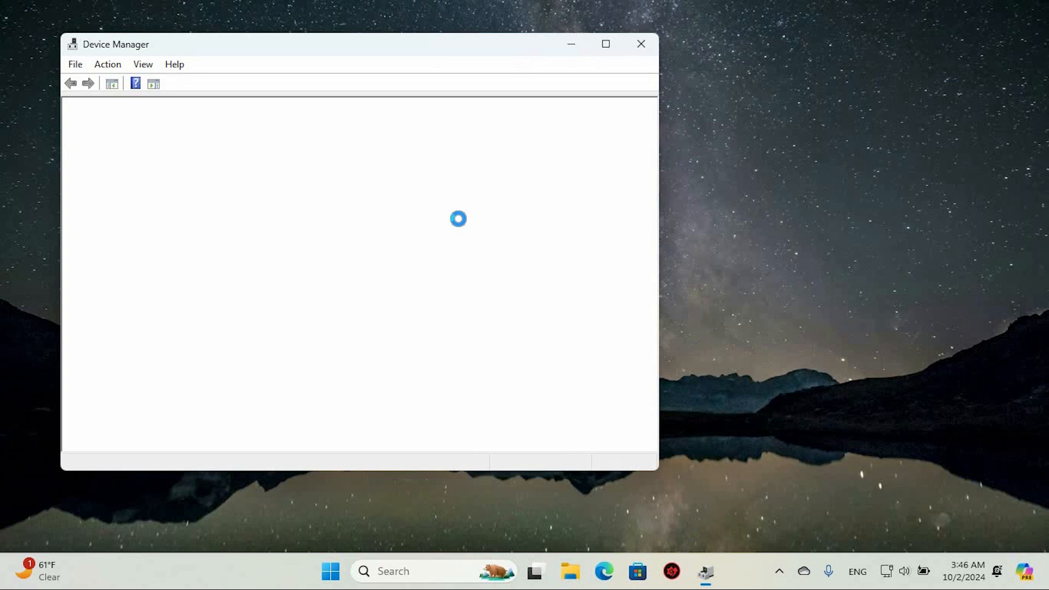
drag(324, 46, 462, 69)
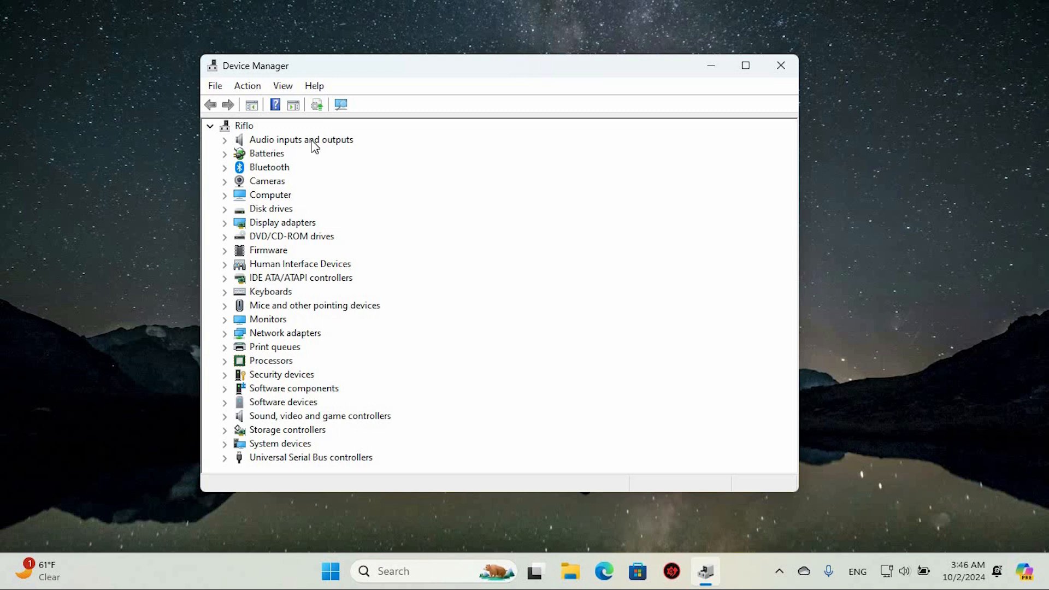
click(313, 141)
double_click(313, 141)
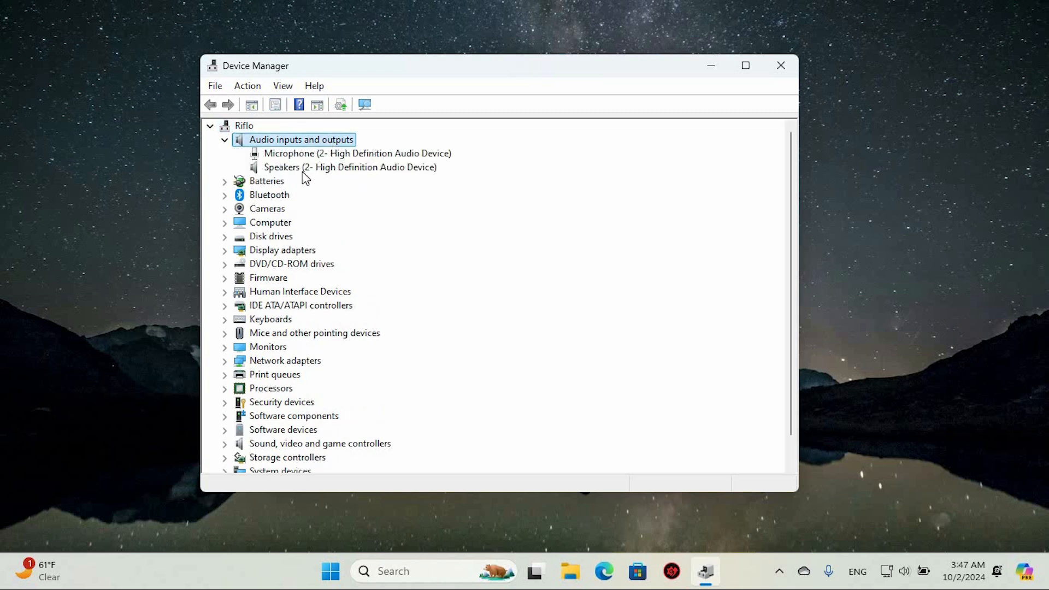
click(352, 167)
Disable the Speakers device and confirm the warning
right_click(353, 167)
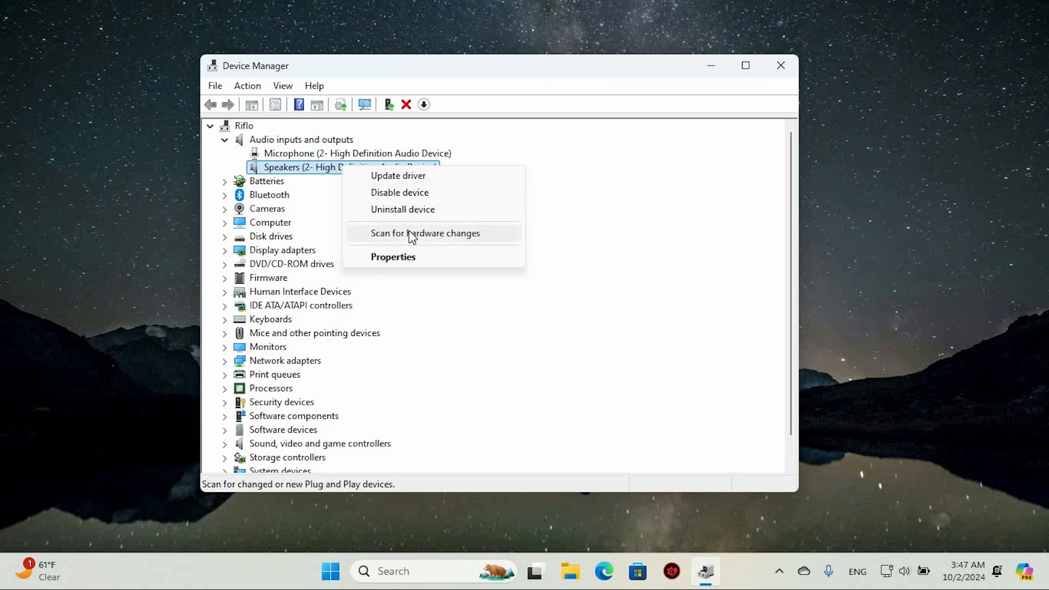
click(401, 194)
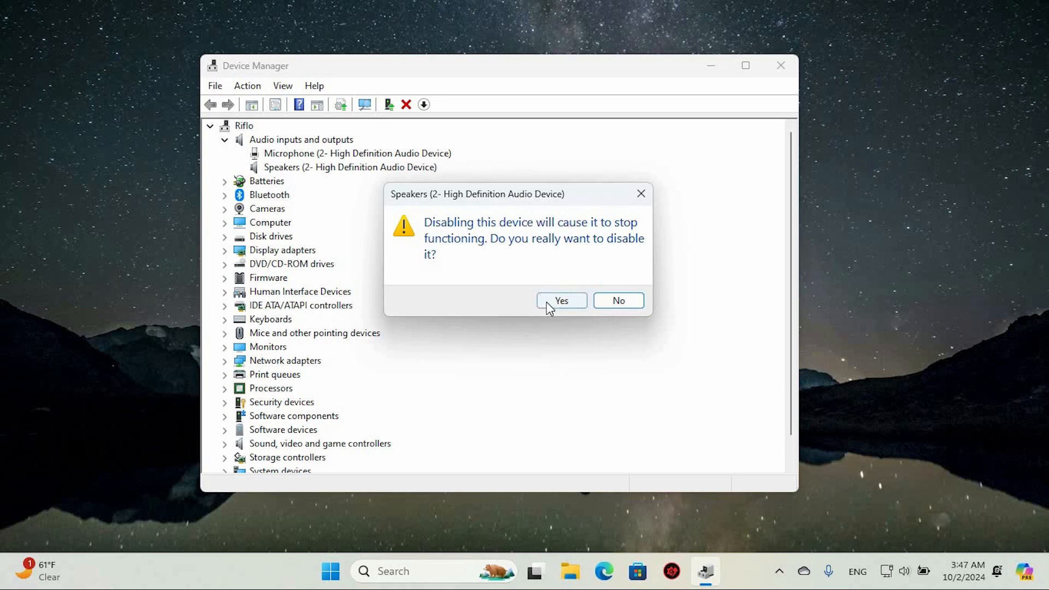
click(564, 302)
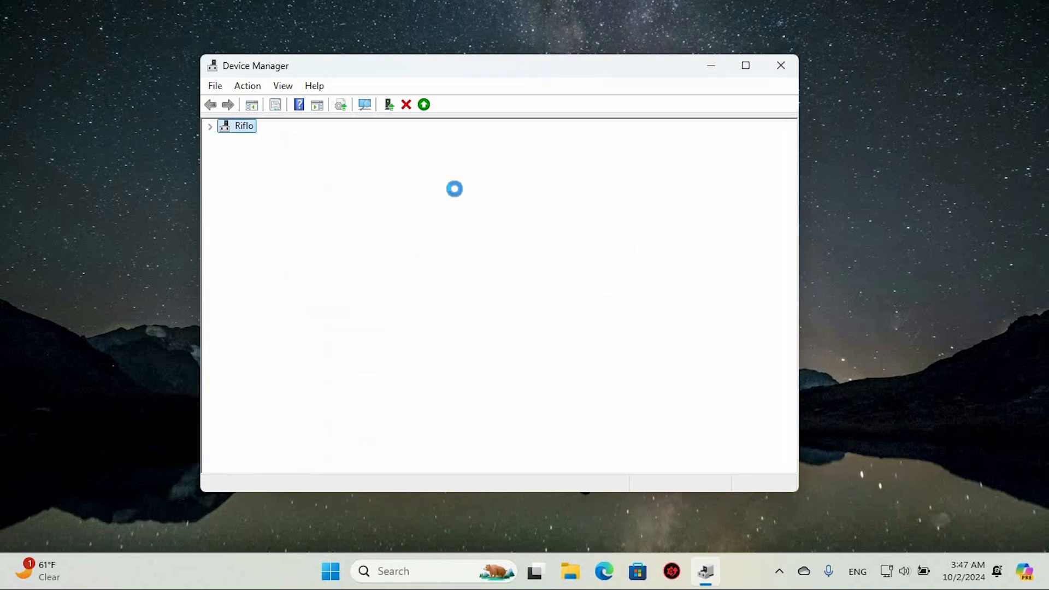
Enable the Speakers device again so its driver restarts
right_click(359, 173)
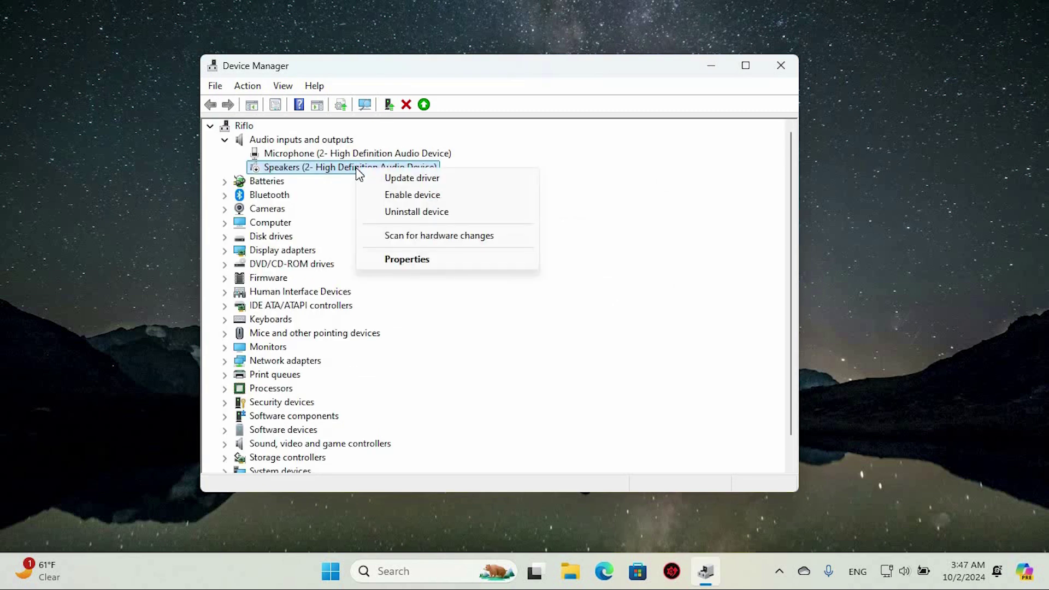
click(422, 201)
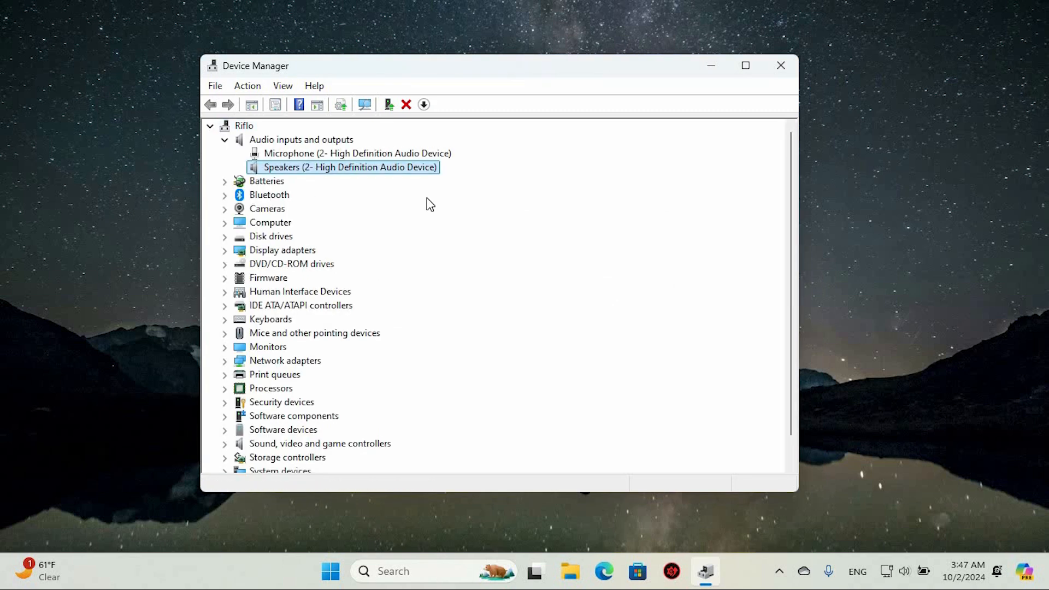